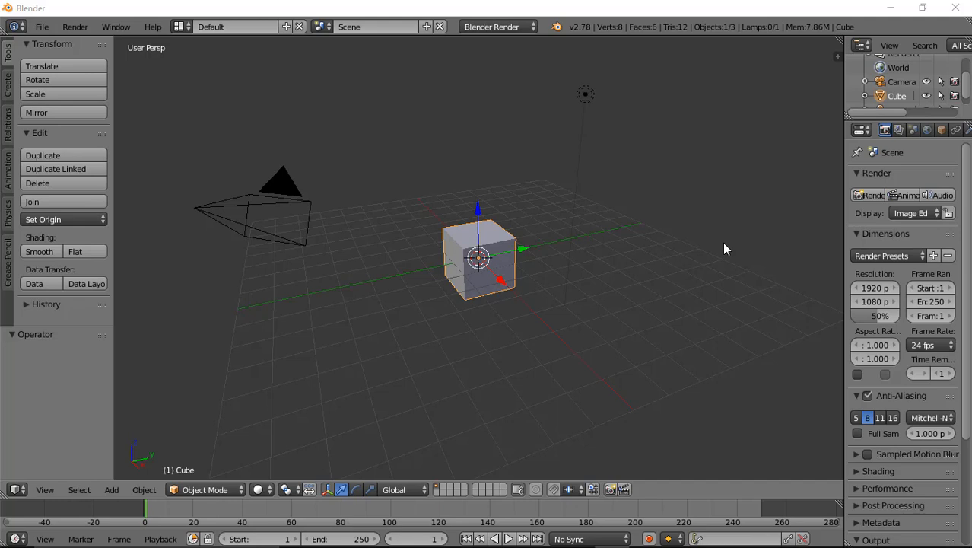
# Step: Place the 3D cursor in empty space beyond the cube, show the object's transform properties, and set the cube's X location to 5
pyautogui.click(683, 208)
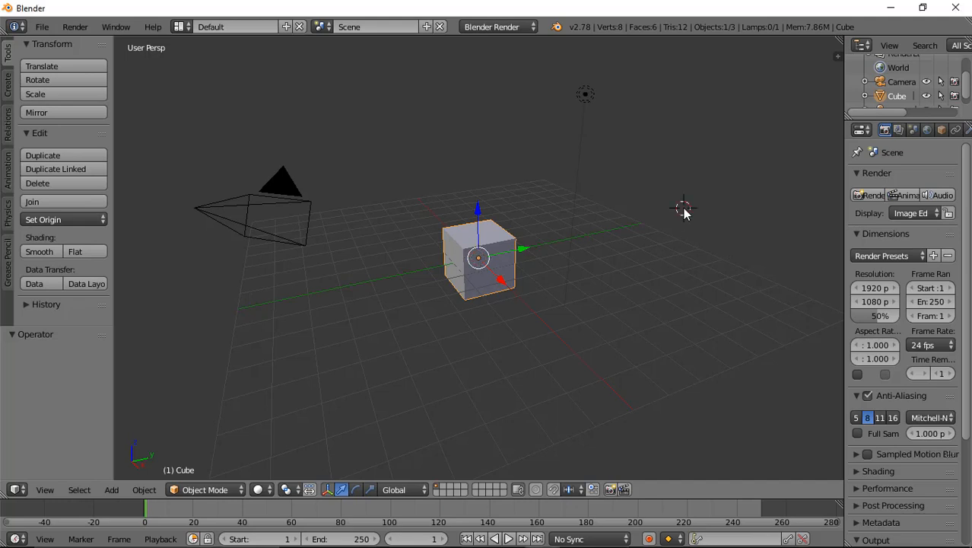
pyautogui.press('n')
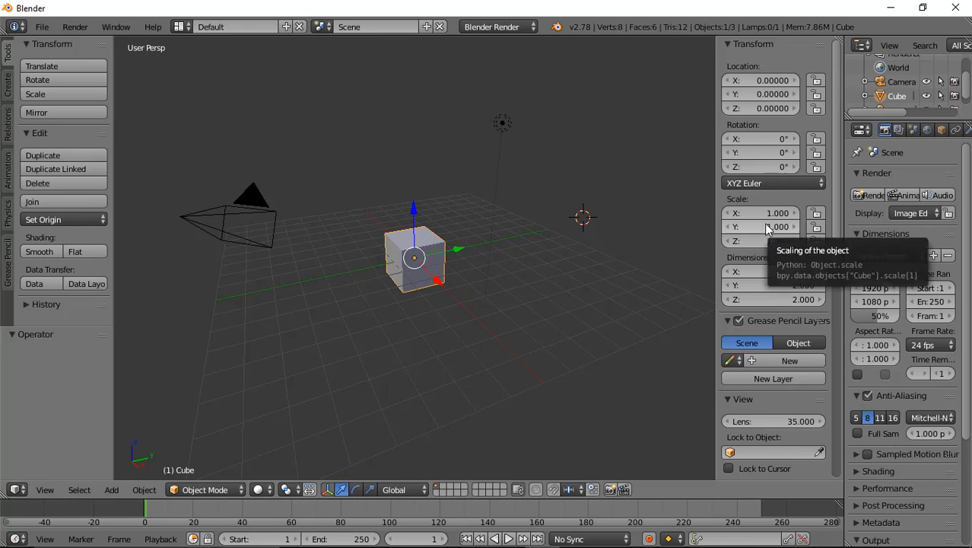
pyautogui.click(776, 80)
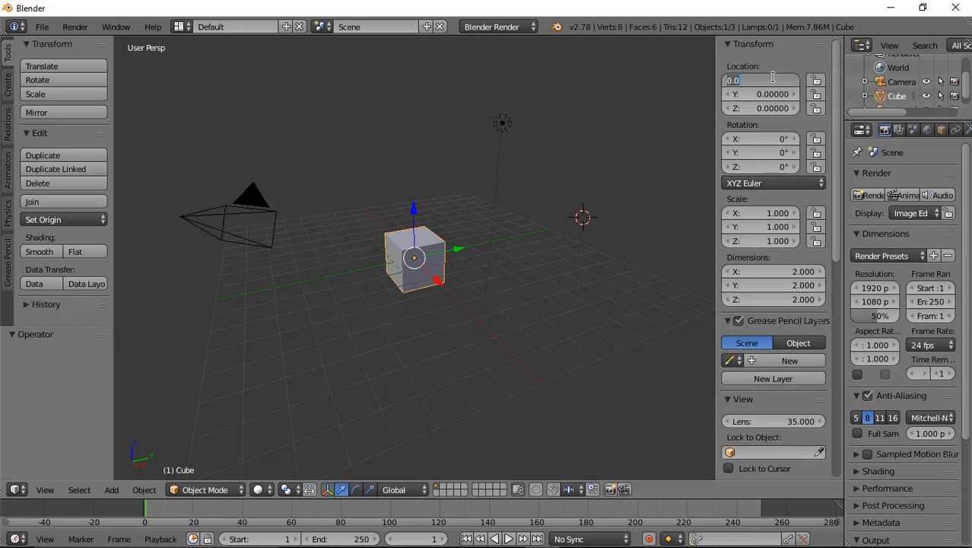
pyautogui.write('5')
pyautogui.press('Return')
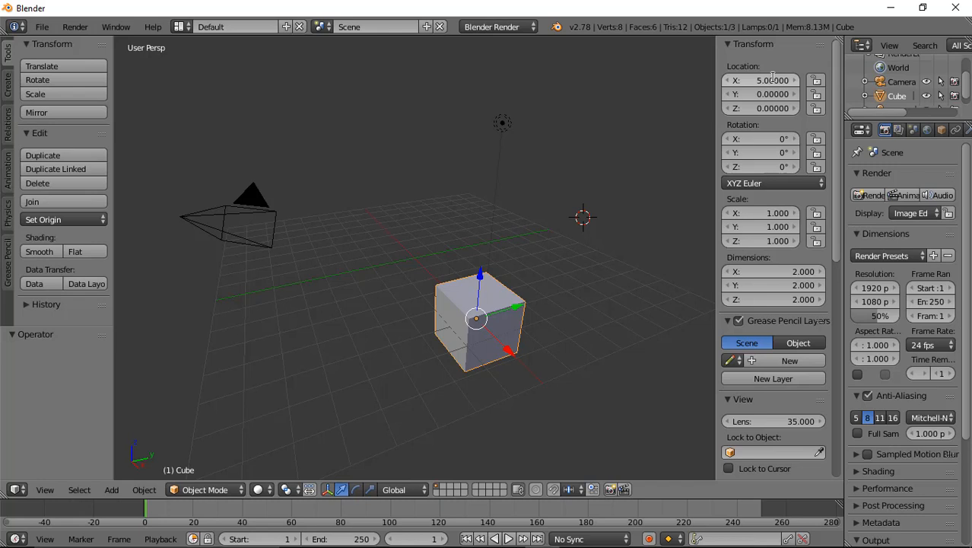
# Step: Move the cube to the opposite side along the X axis by setting its X location to -5
pyautogui.click(773, 78)
pyautogui.press('BackSpace')
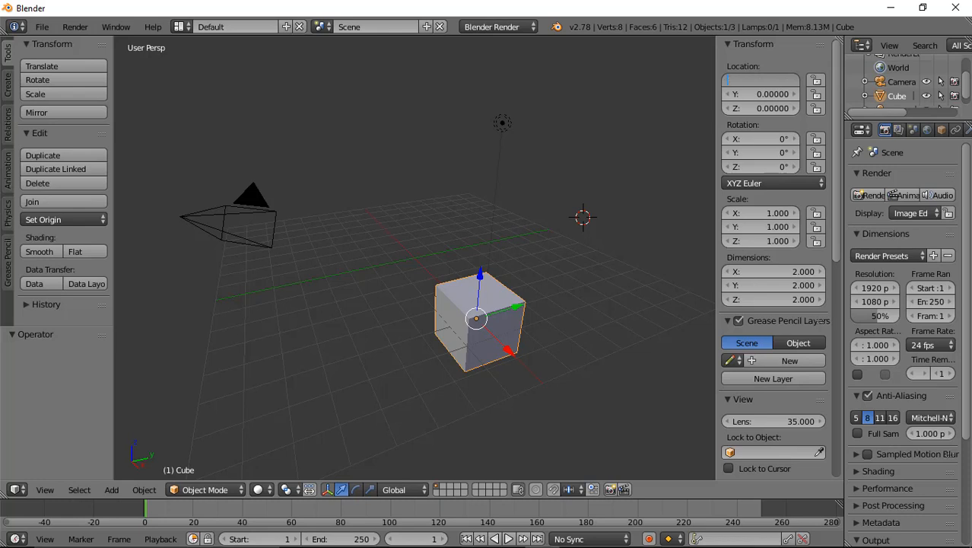
pyautogui.write('-5')
pyautogui.press('Return')
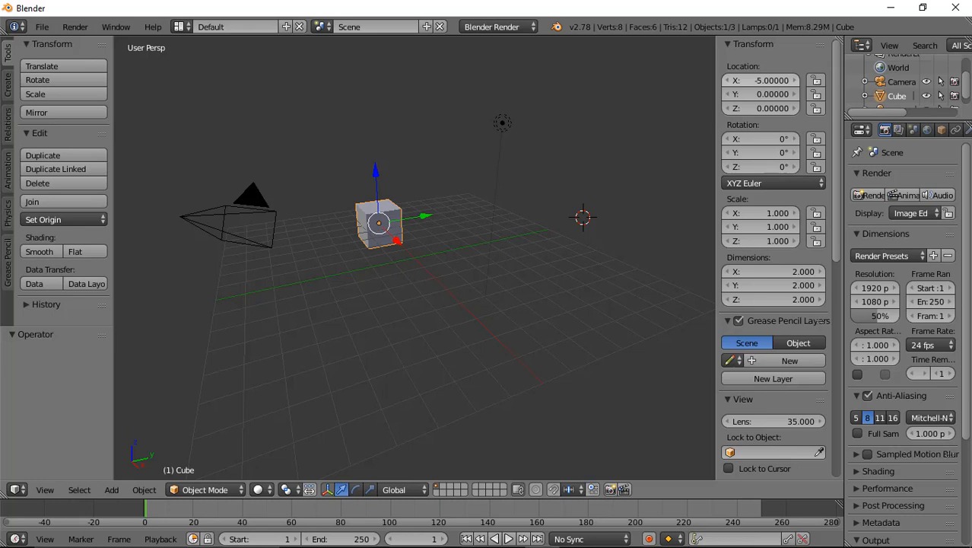
# Step: Set the cube's Y location to 6 and its Z location to 3
pyautogui.click(744, 97)
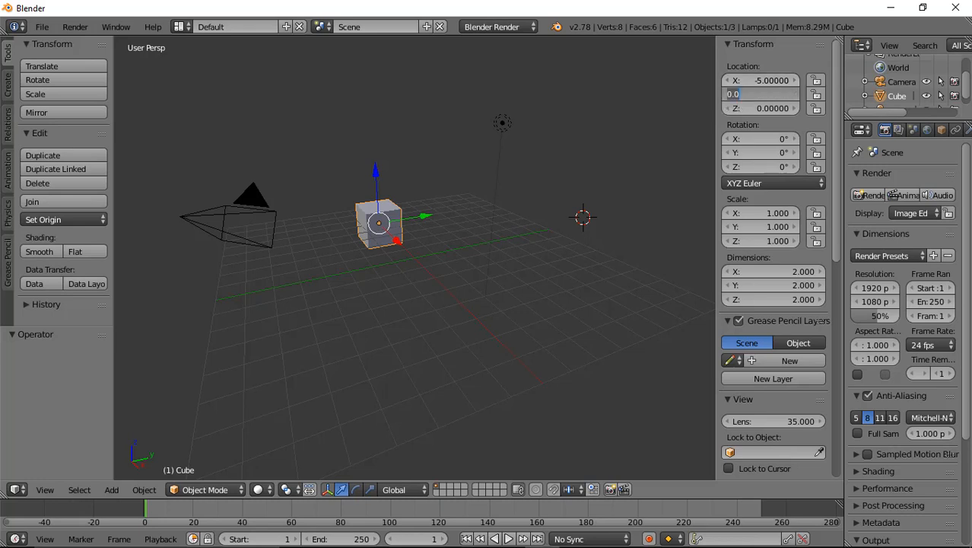
pyautogui.press('BackSpace')
pyautogui.write('6')
pyautogui.press('Return')
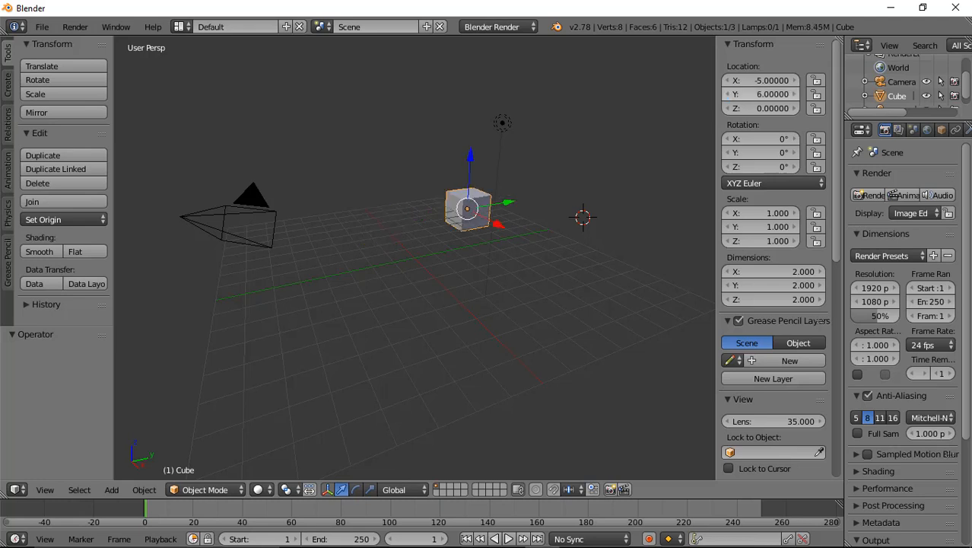
pyautogui.click(757, 108)
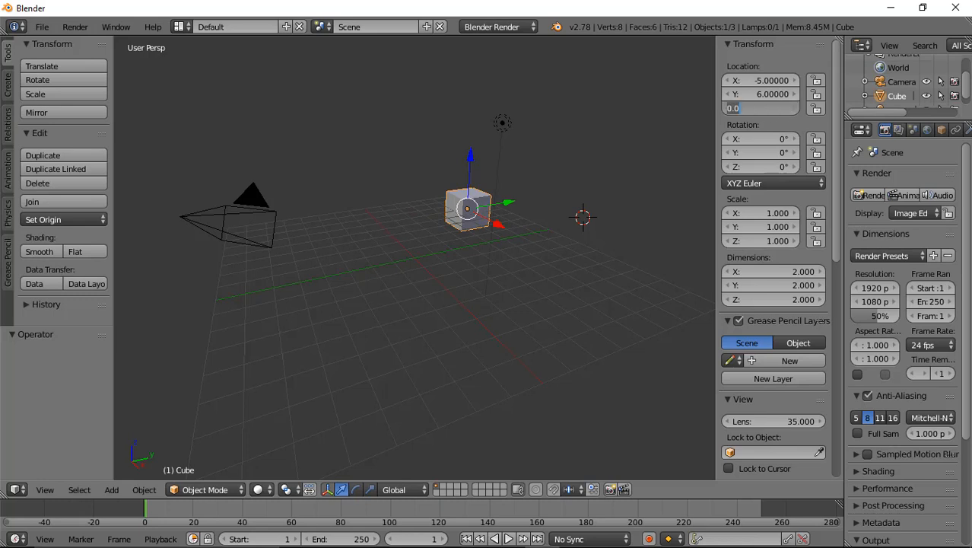
pyautogui.write('3')
pyautogui.press('Return')
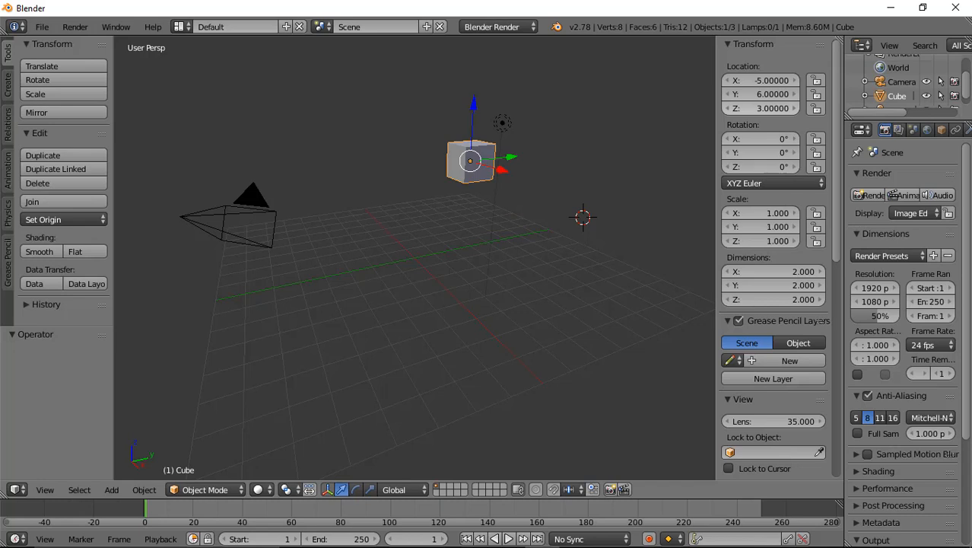
# Step: Rotate the cube about the X axis by setting its X rotation to 30°
pyautogui.click(763, 138)
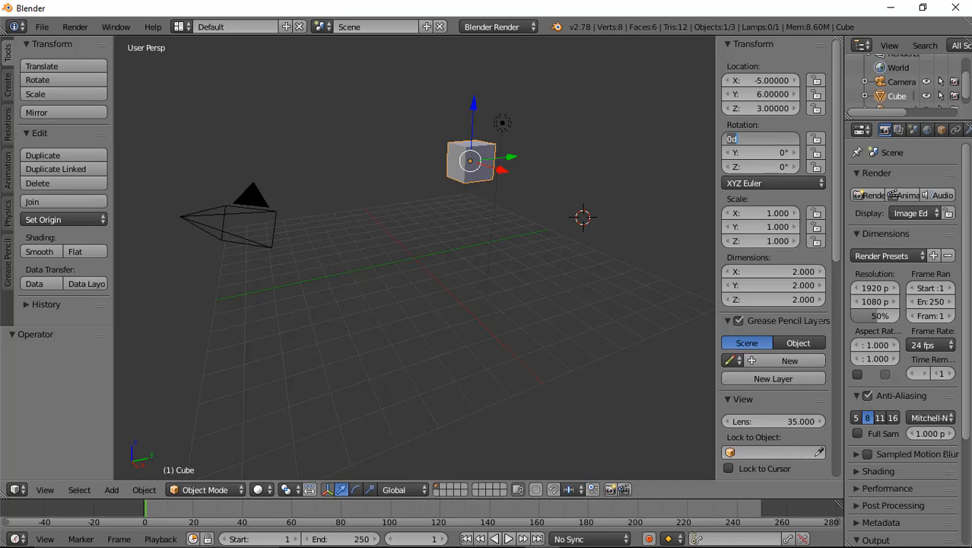
pyautogui.write('30')
pyautogui.press('Return')
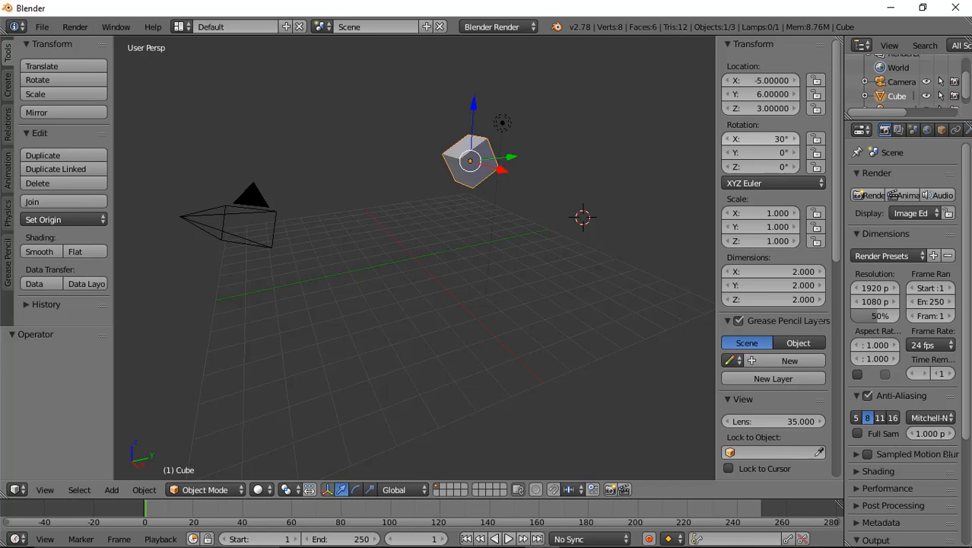
# Step: Tilt the cube the opposite way by setting its X rotation to -30°
pyautogui.click(763, 139)
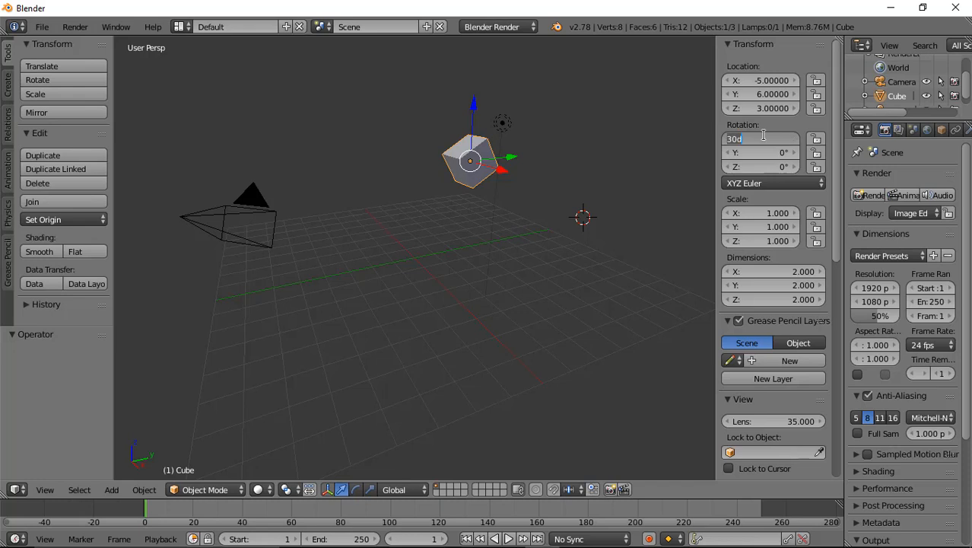
pyautogui.press('BackSpace')
pyautogui.write('-30')
pyautogui.press('Return')
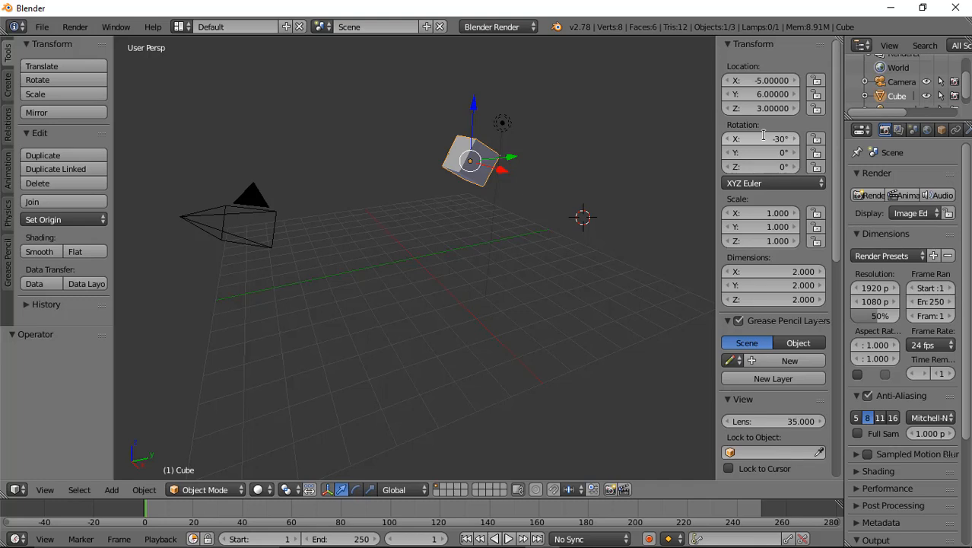
# Step: Enlarge the cube uniformly by setting its X, Y and Z scale each to 5
pyautogui.click(763, 213)
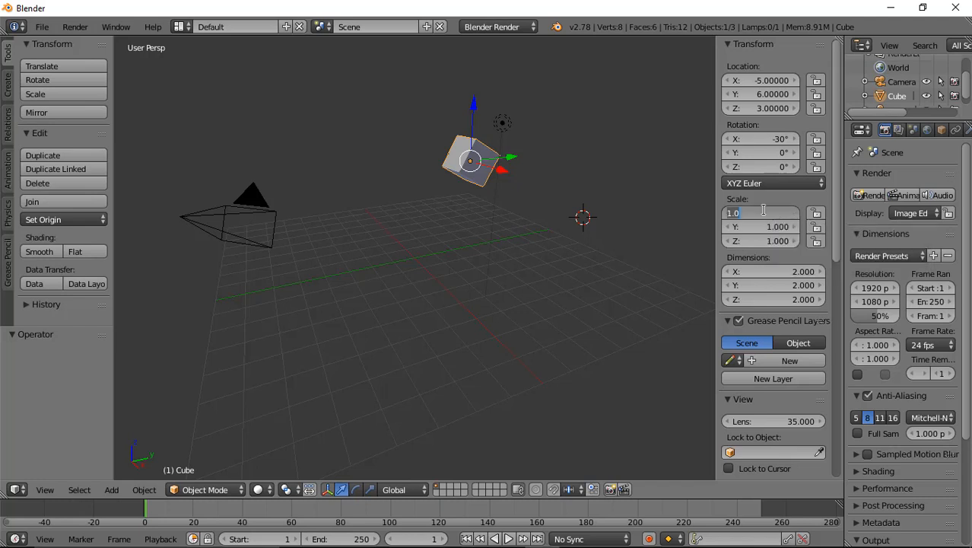
pyautogui.press('BackSpace')
pyautogui.write('5')
pyautogui.press('Return')
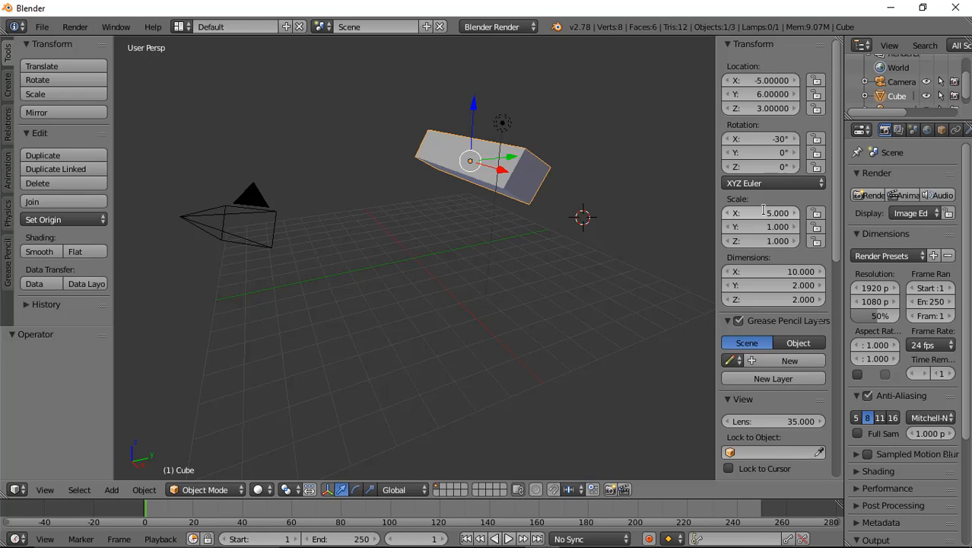
pyautogui.click(762, 226)
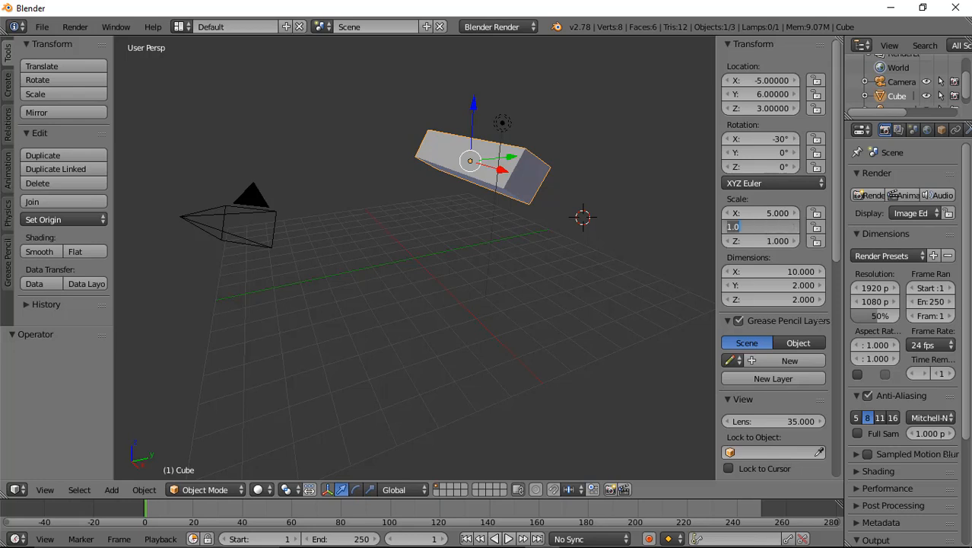
pyautogui.press('BackSpace')
pyautogui.write('5')
pyautogui.press('Return')
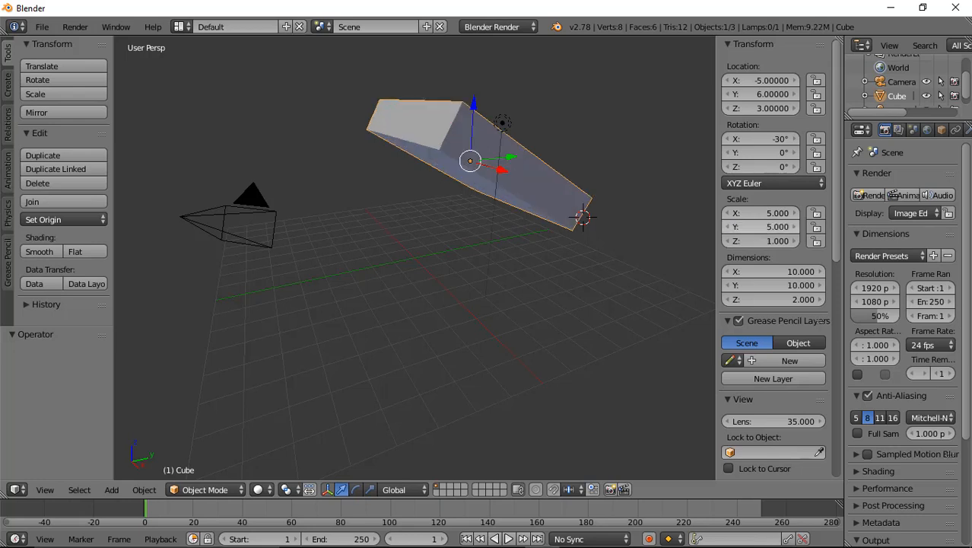
pyautogui.click(758, 238)
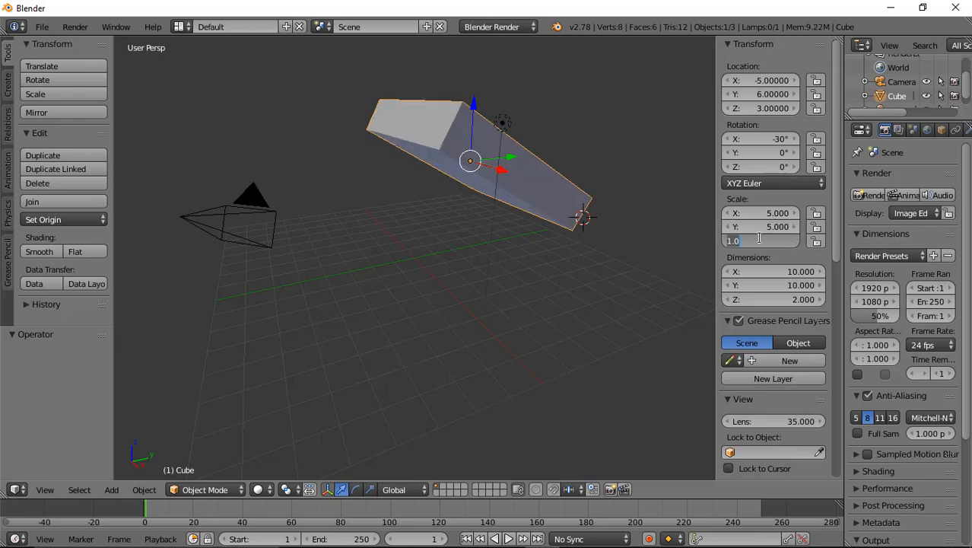
pyautogui.press('BackSpace')
pyautogui.write('5')
pyautogui.press('Return')
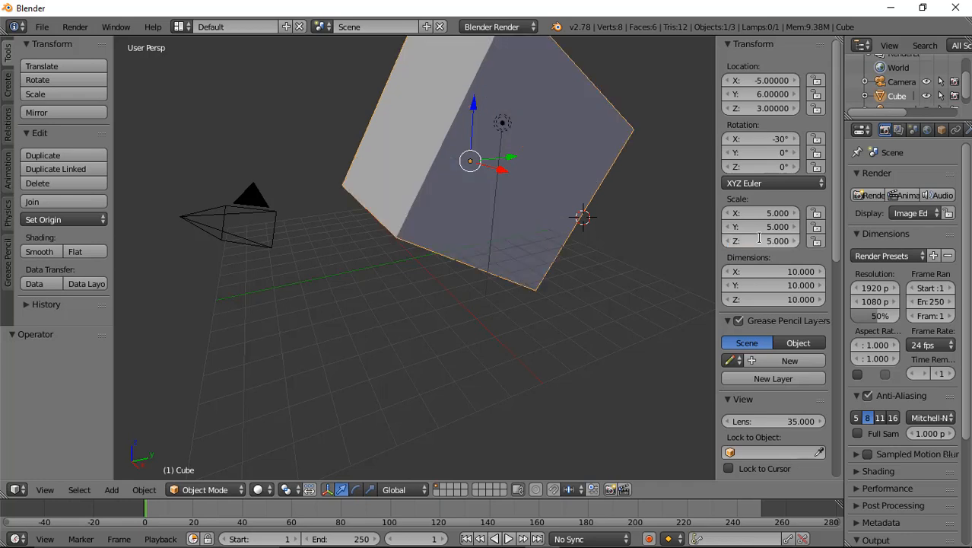